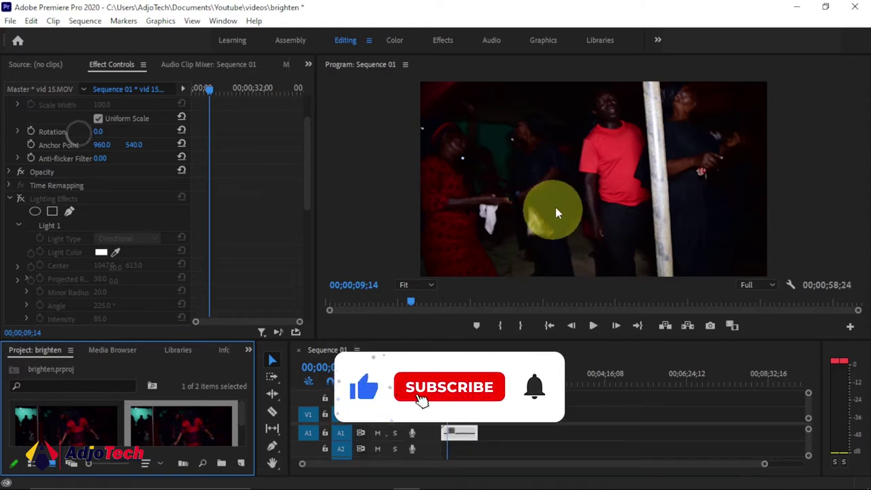
- Switch Lighting Effects on and scrub the directional light's intensity down to 55
click(21, 200)
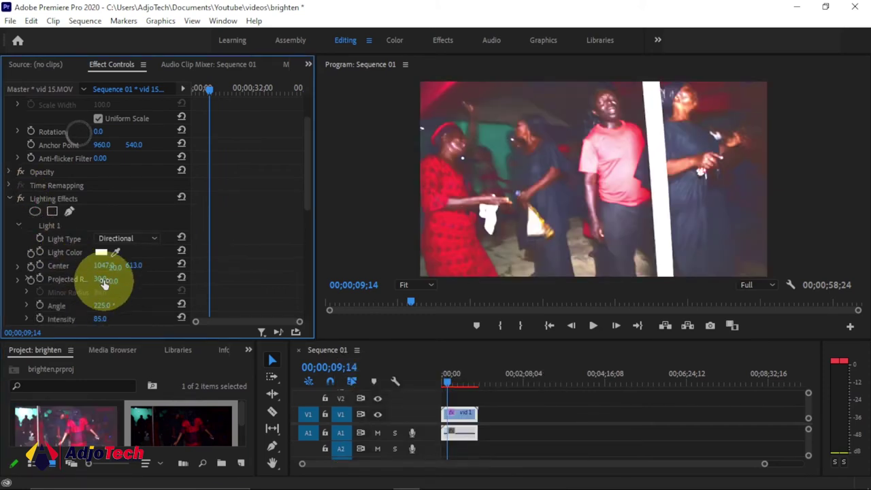
scroll(104, 279, down, 1)
drag(101, 307, 82, 305)
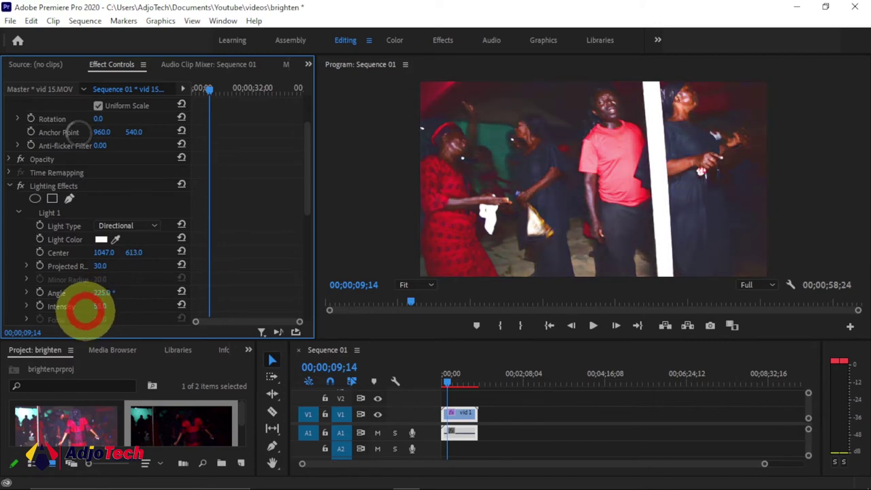
- Compare the party clip with Lighting Effects off and on, then play it back
click(21, 186)
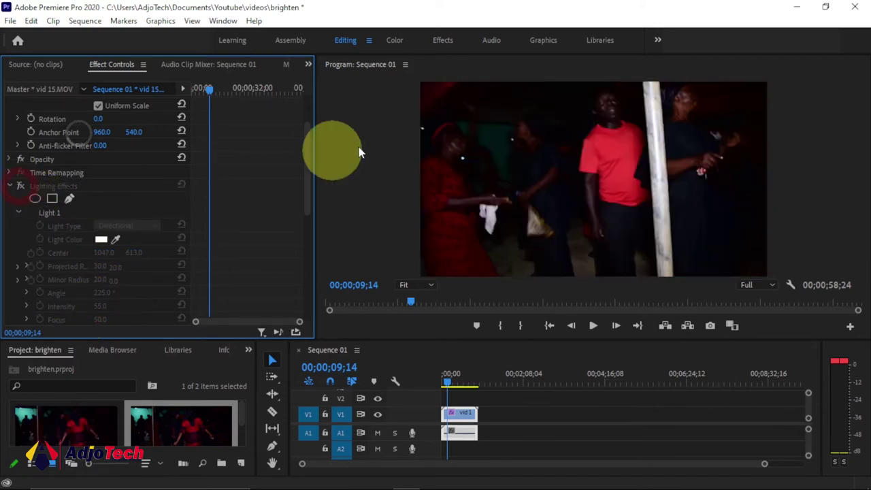
click(639, 159)
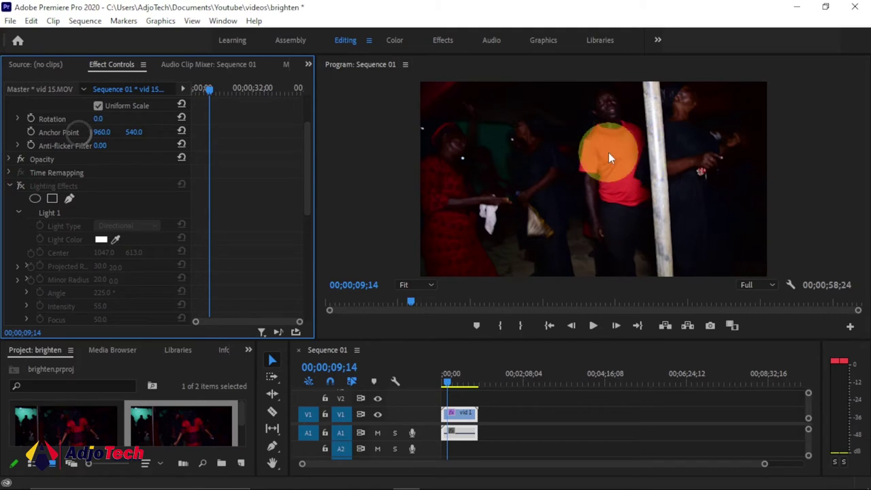
click(21, 188)
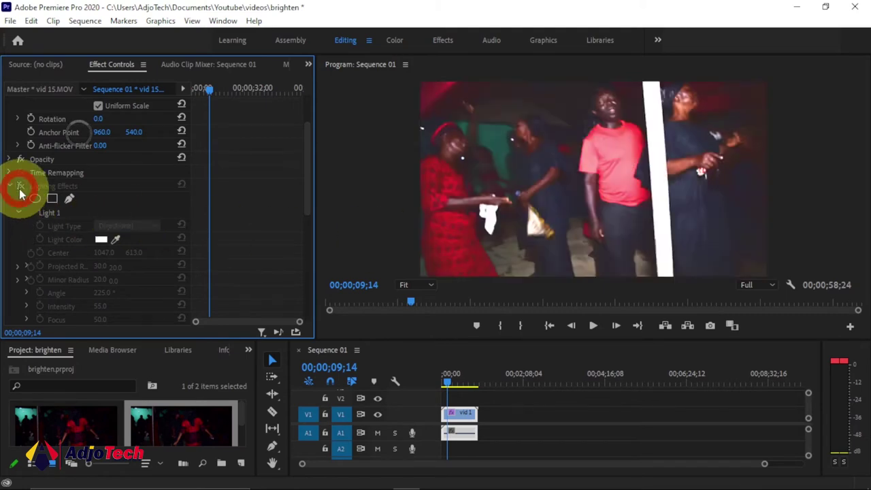
click(593, 326)
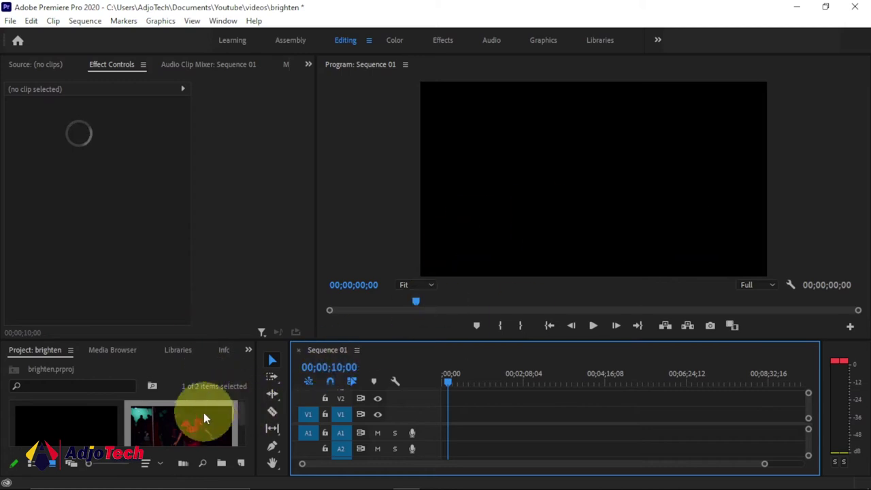
- Add vid 15 to Sequence 01 with matching settings and preview it from 00:00:23:00
drag(173, 430, 449, 403)
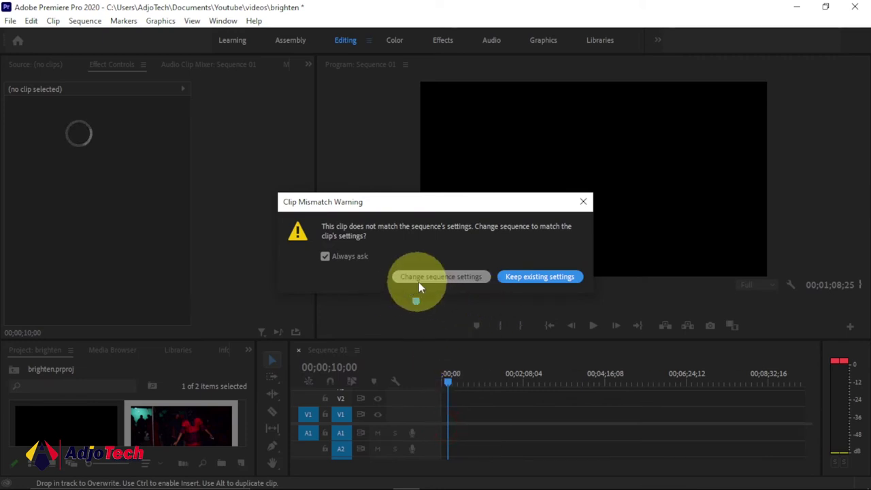
click(441, 277)
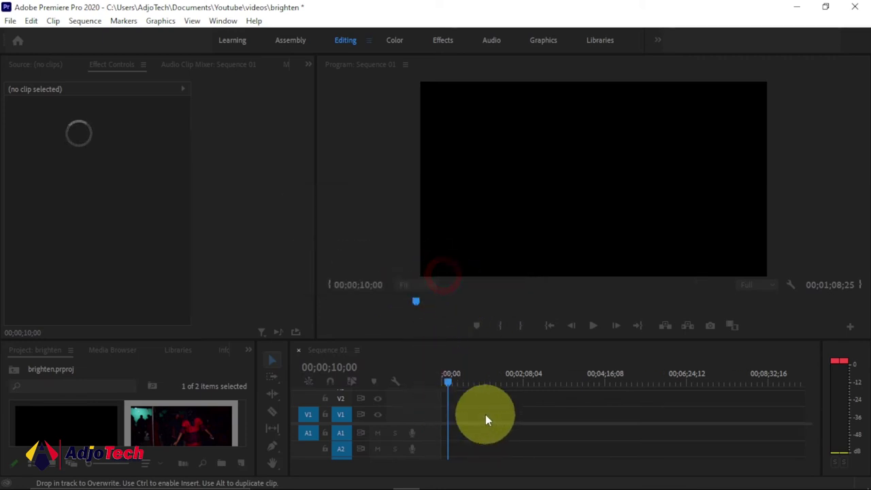
click(451, 384)
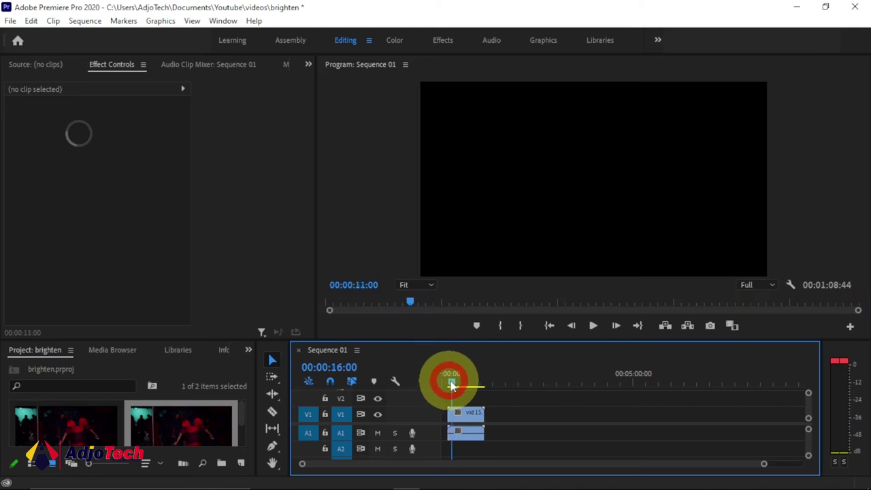
click(592, 326)
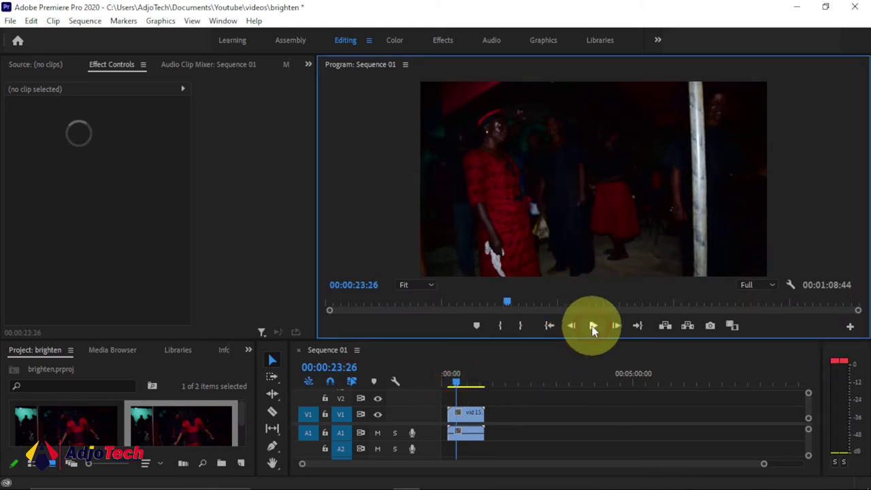
click(463, 383)
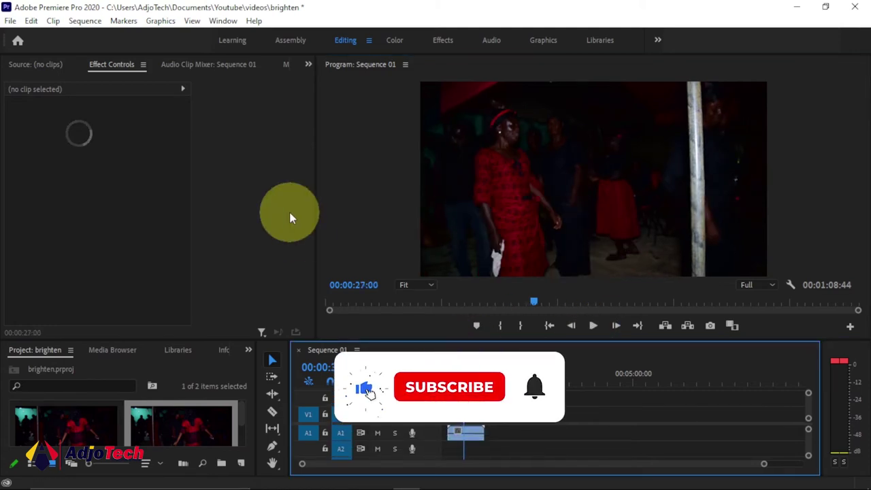
key(Down)
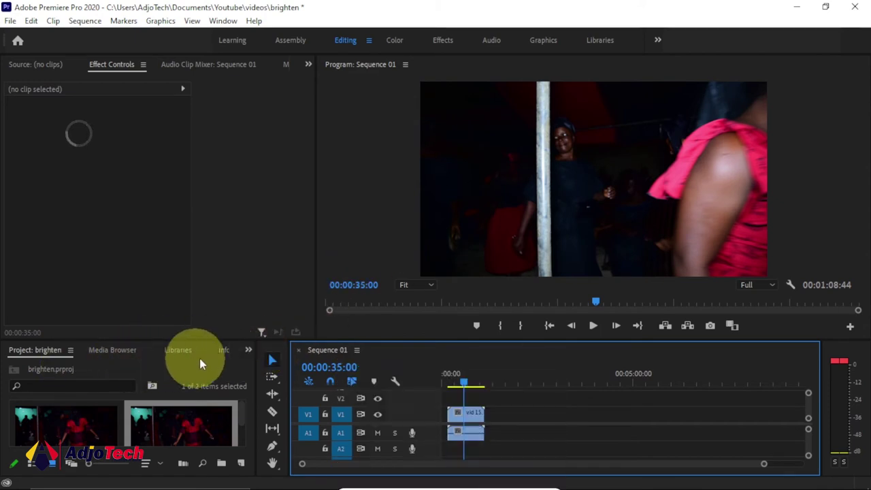
- Bring up the Effects panel from the list of other panels
click(248, 349)
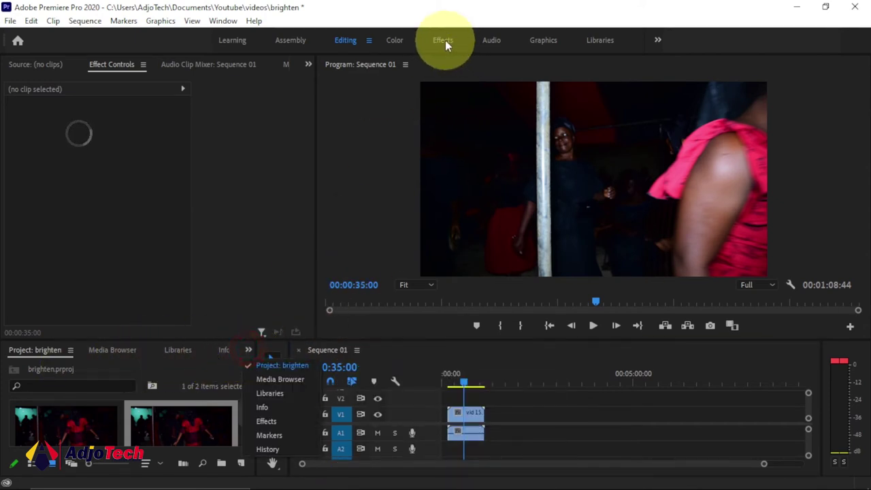
click(248, 352)
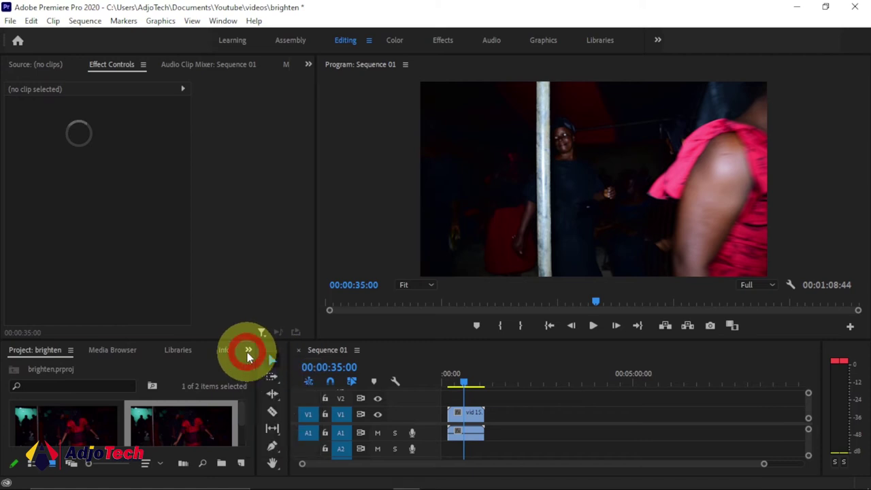
click(248, 351)
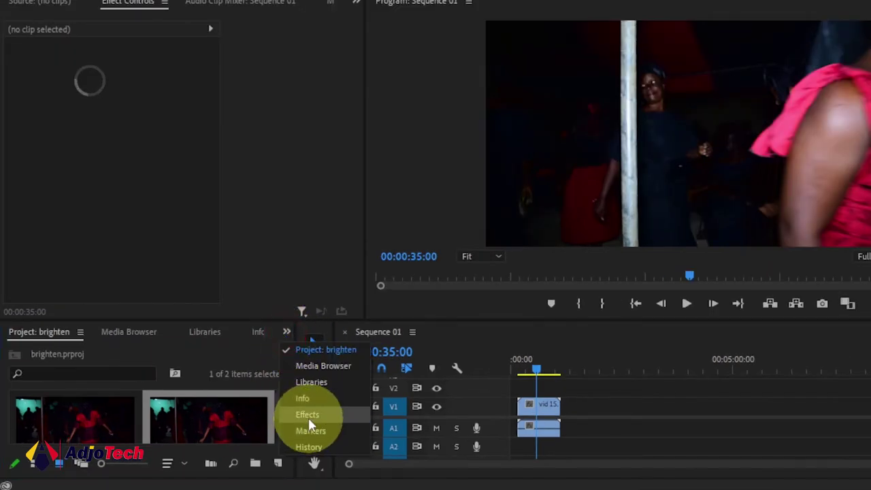
click(307, 415)
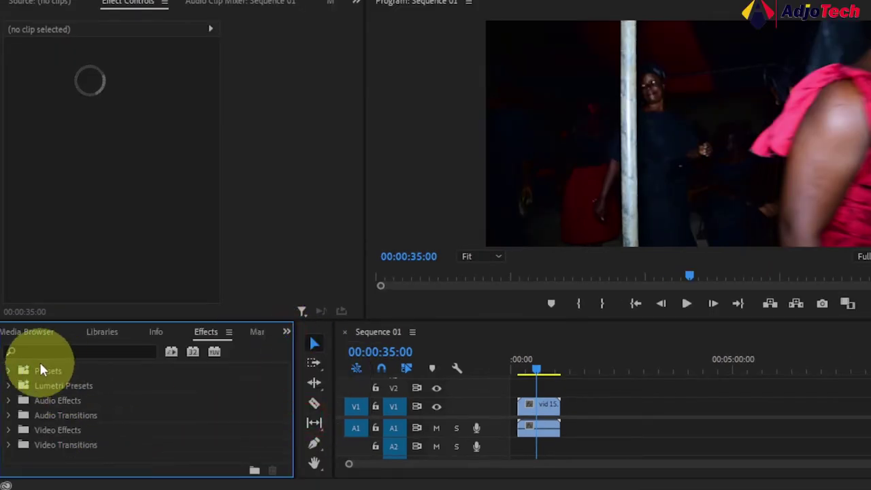
- Search the effects for 'lighting' and drag Lighting Effects onto the vid 15 clip
click(63, 351)
text(li)
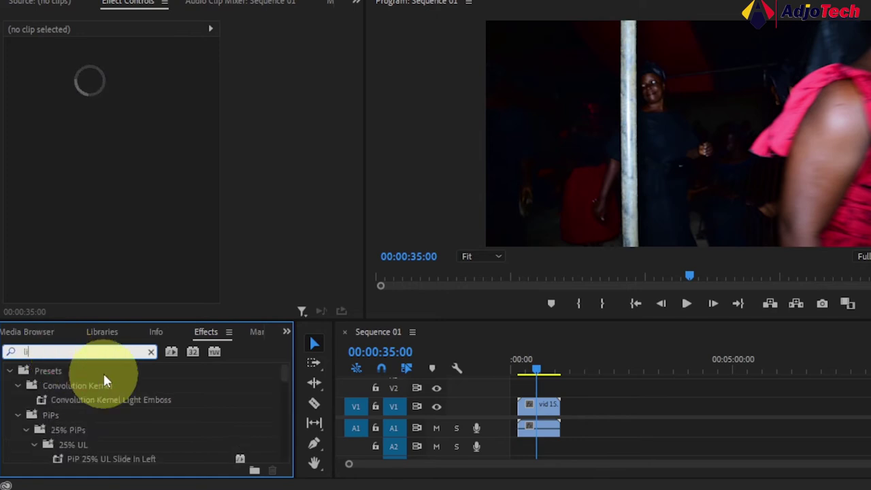
text(ghtt)
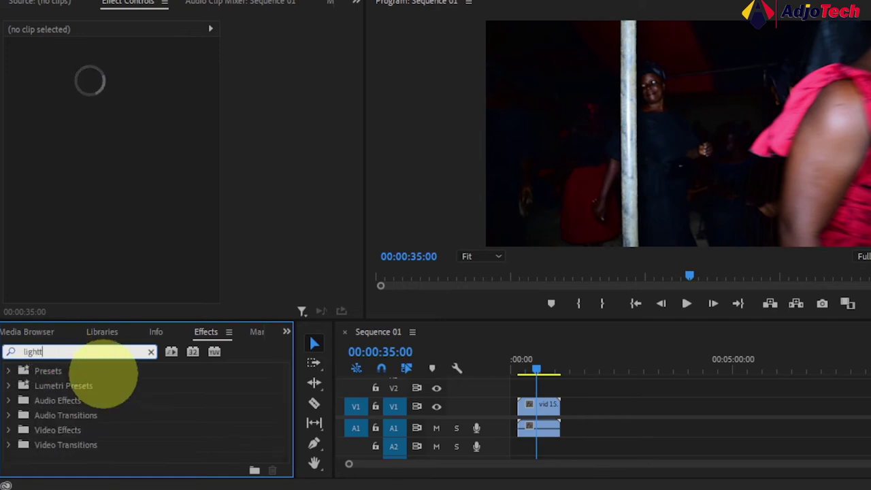
key(BackSpace)
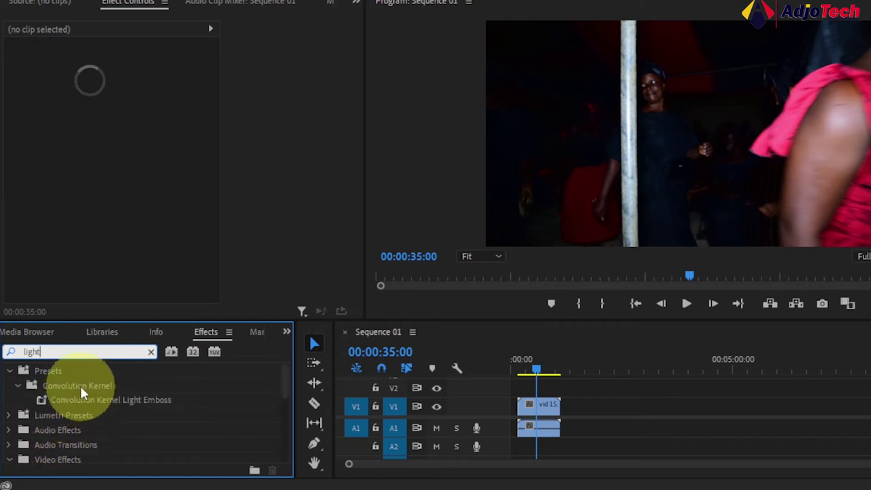
text(ing)
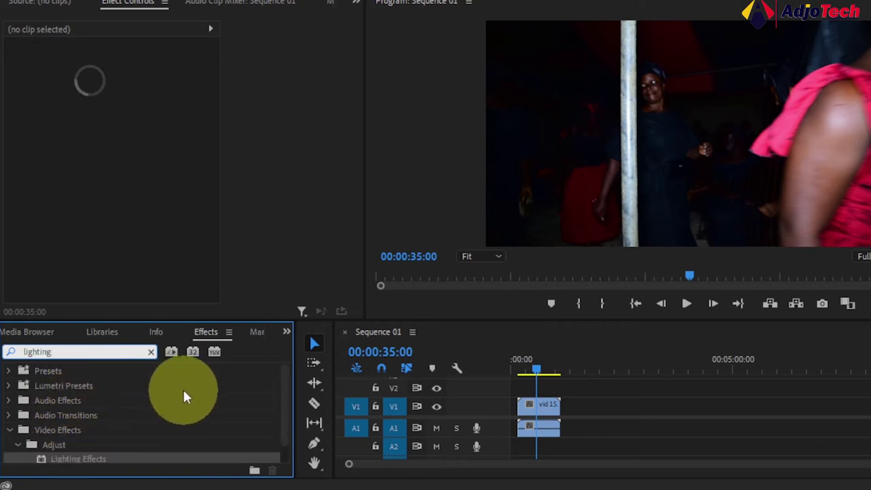
scroll(183, 387, down, 1)
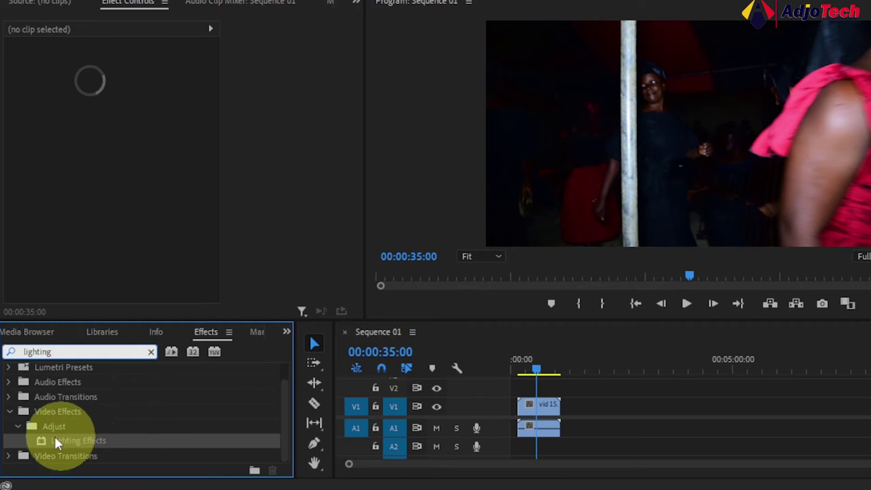
drag(68, 441, 539, 410)
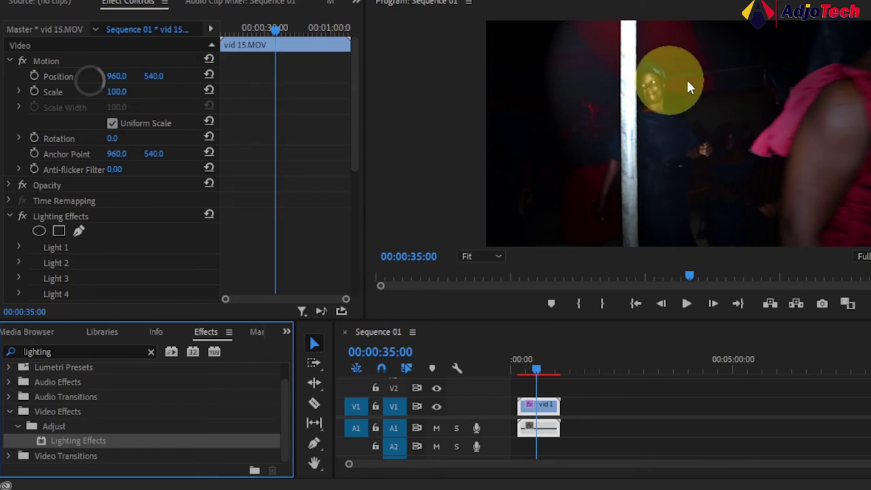
- Scroll Effect Controls to reveal Lights 1–5 and the Ambient Light settings
scroll(292, 188, down, 1)
scroll(292, 192, down, 3)
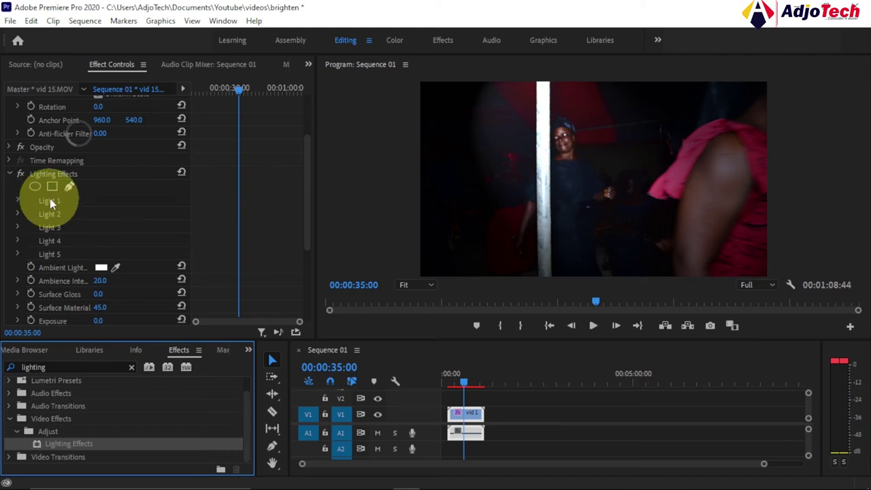
- Expand Light 1 and set its Light Type to Directional
click(18, 202)
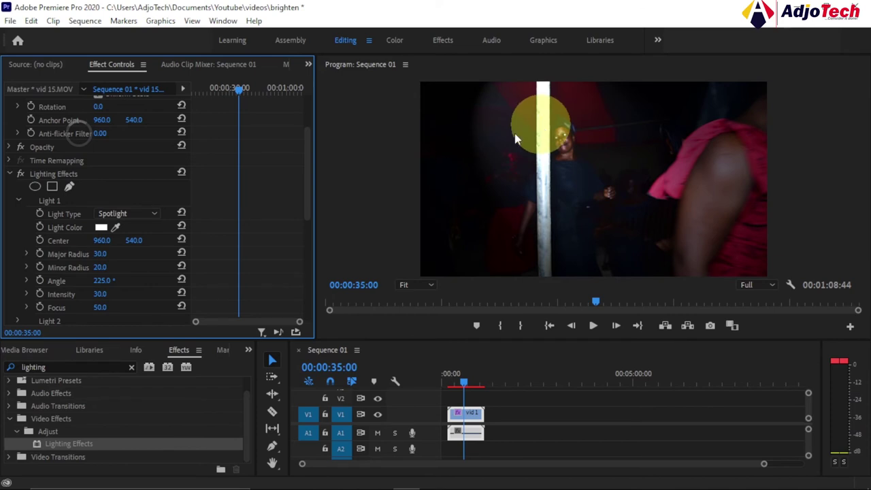
click(133, 214)
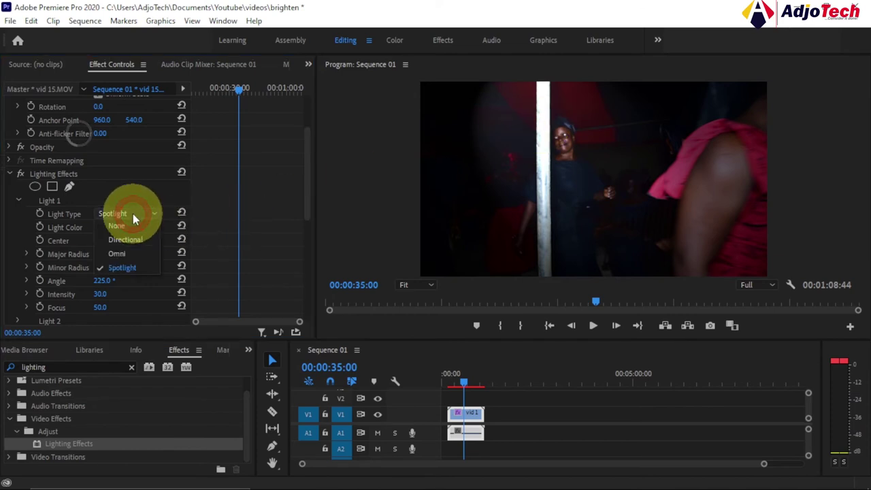
click(135, 243)
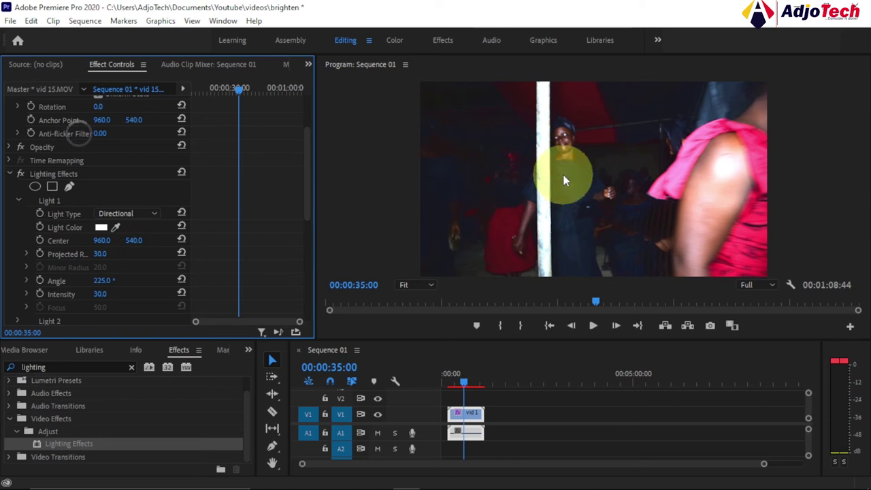
- Set Light 1's intensity to 44 and move the playhead to 00:00:54:00
drag(564, 180, 123, 307)
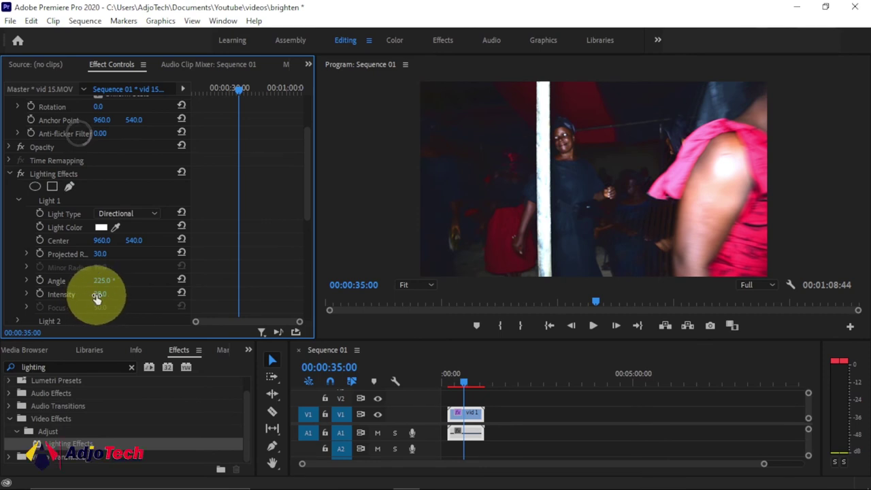
drag(97, 297, 133, 293)
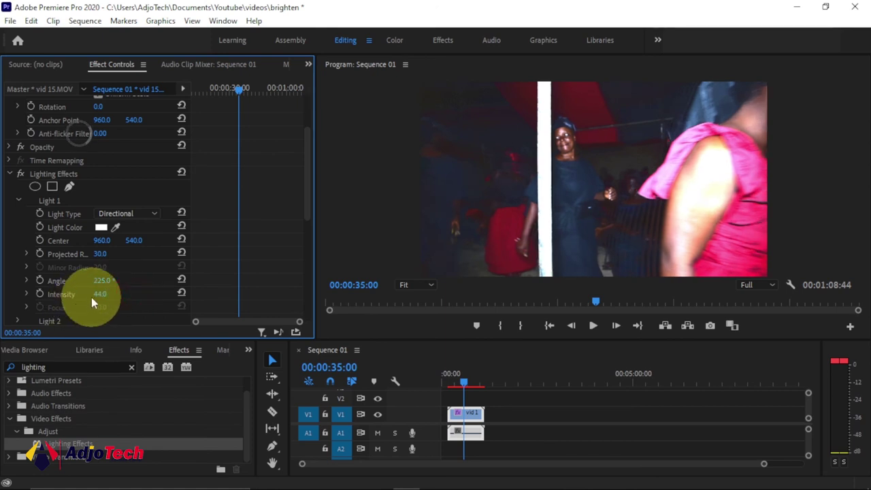
drag(465, 382, 477, 385)
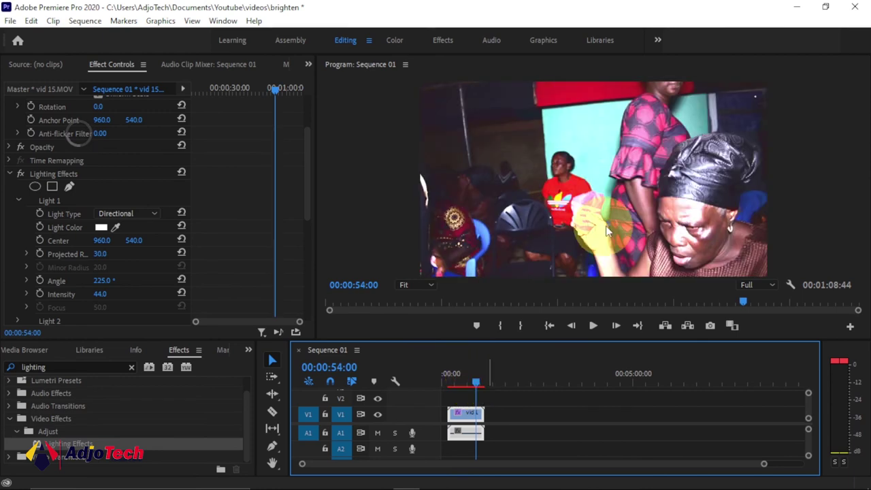
click(21, 174)
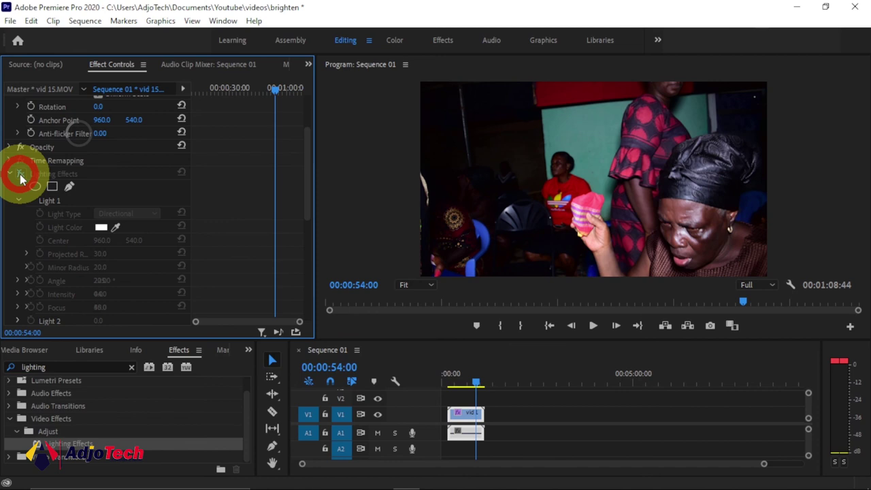
click(20, 174)
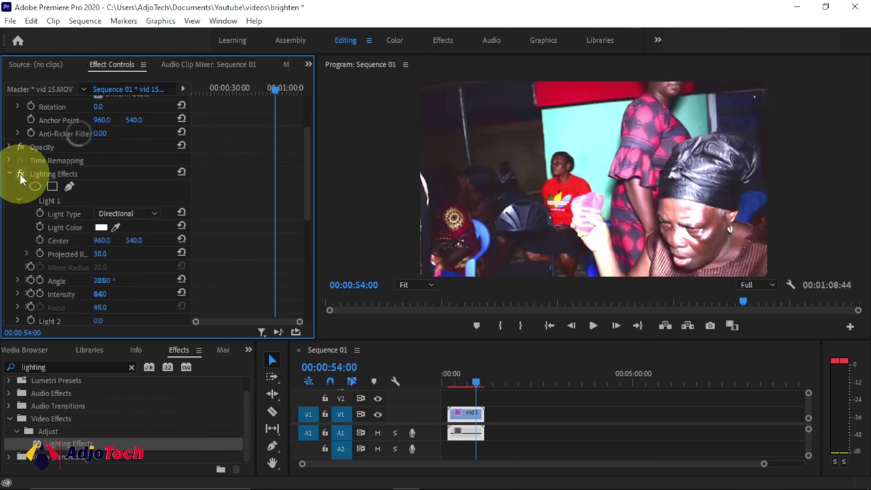